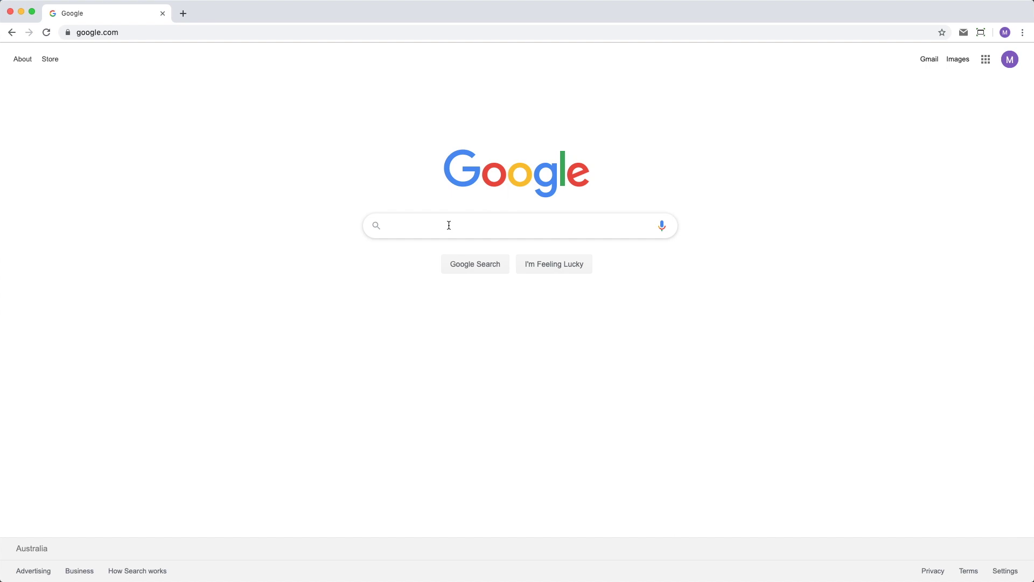
Step: Search Google for "device auskey abr" and open the Device AUSkey page on the ABR website
left_click(499, 224)
type("devic")
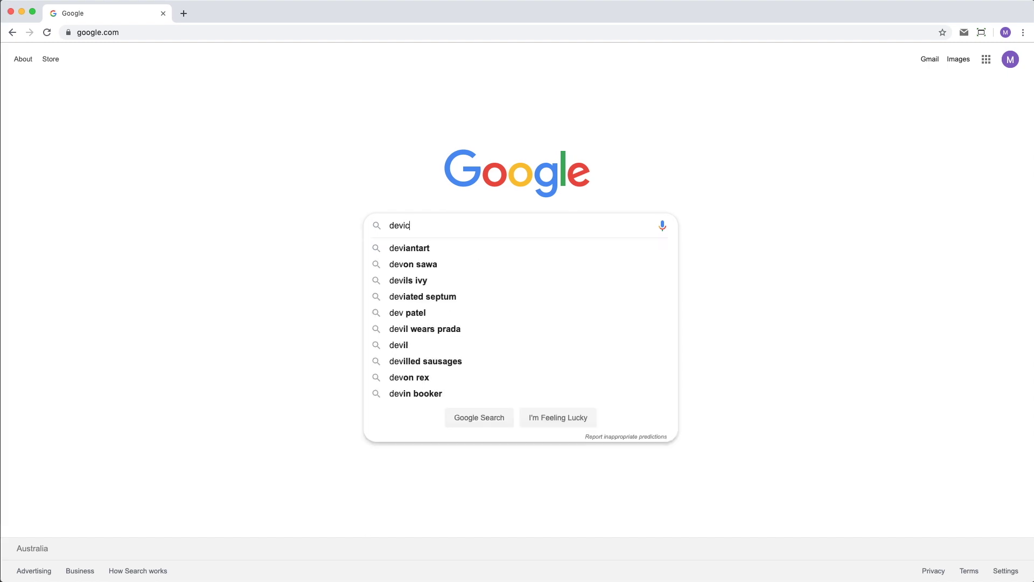
type("e auskey abr")
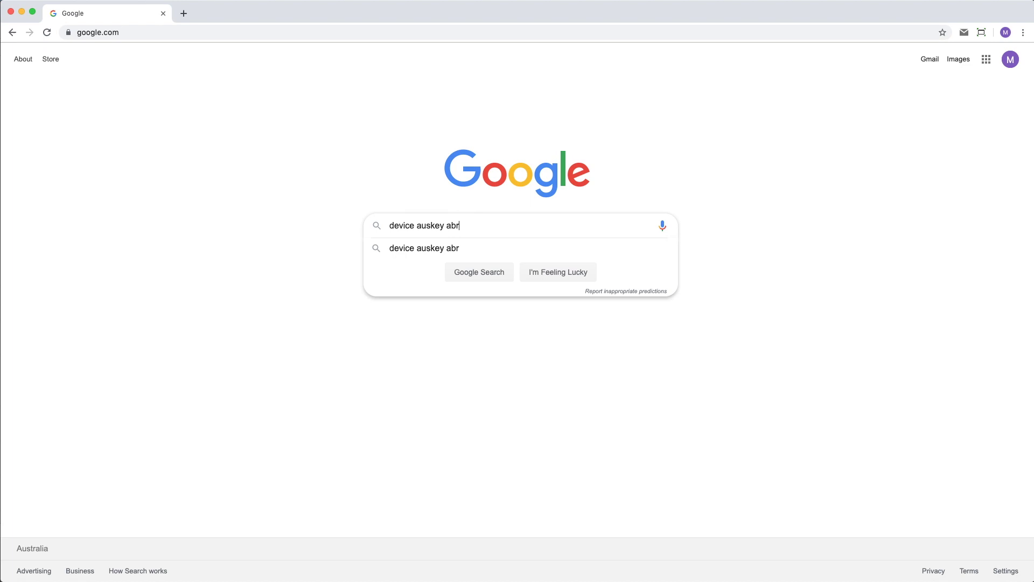
key("Return")
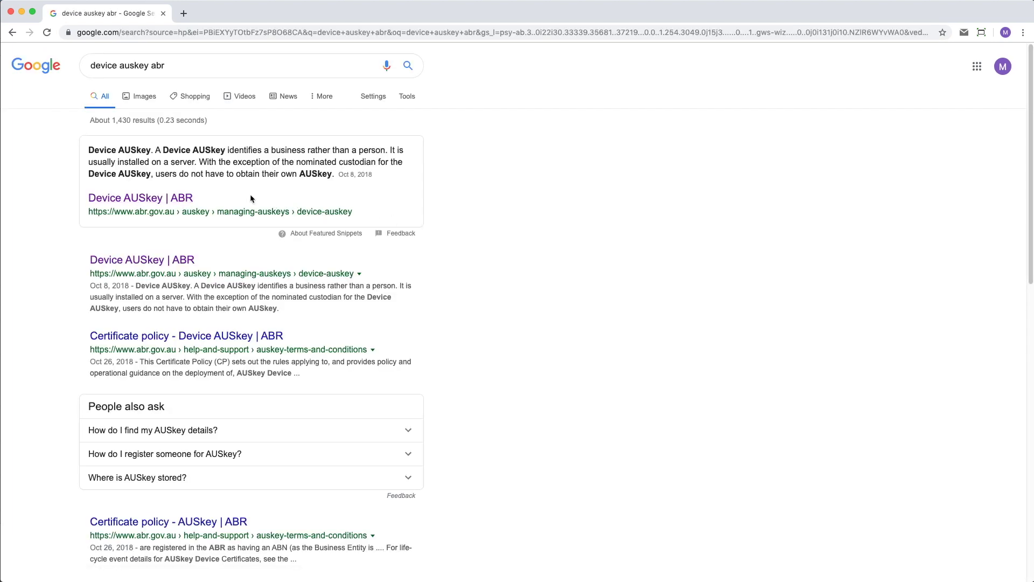
left_click(155, 198)
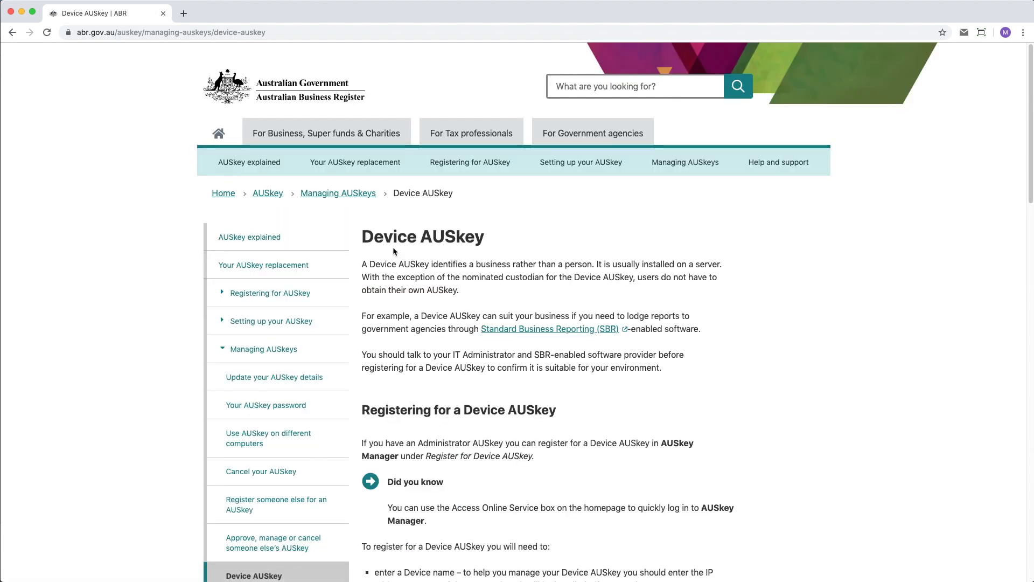
Step: Open AUSkey Manager from the end of the Device AUSkey page and log in with the selected AUSkey credential
scroll(394, 249, "down", 10)
scroll(394, 249, "down", 7)
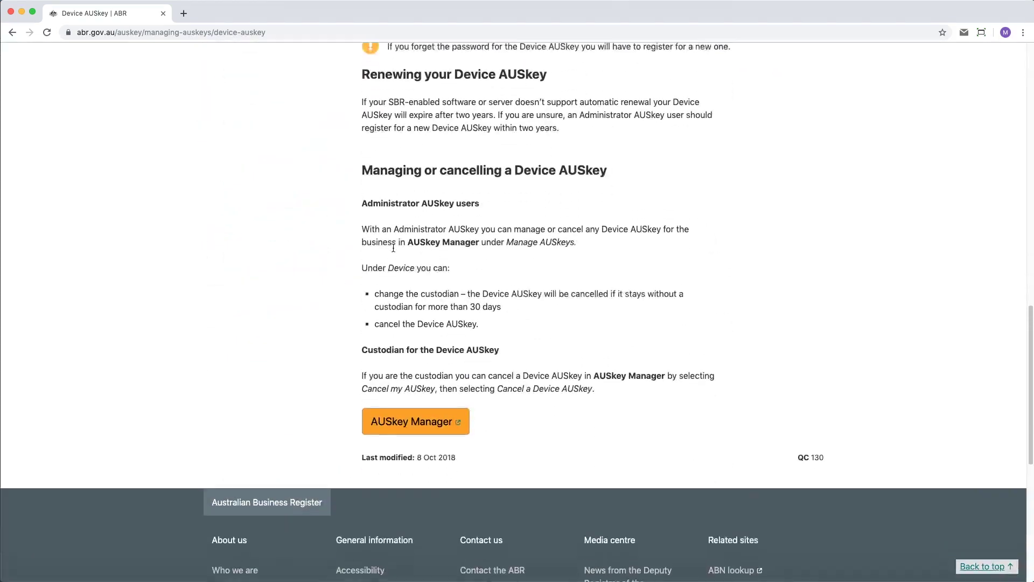
left_click(395, 398)
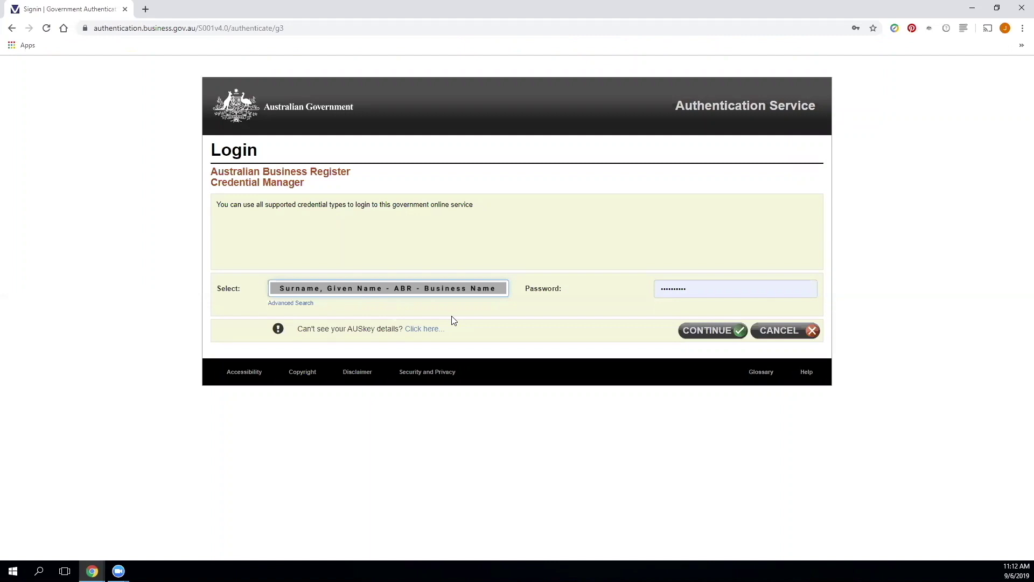
left_click(714, 334)
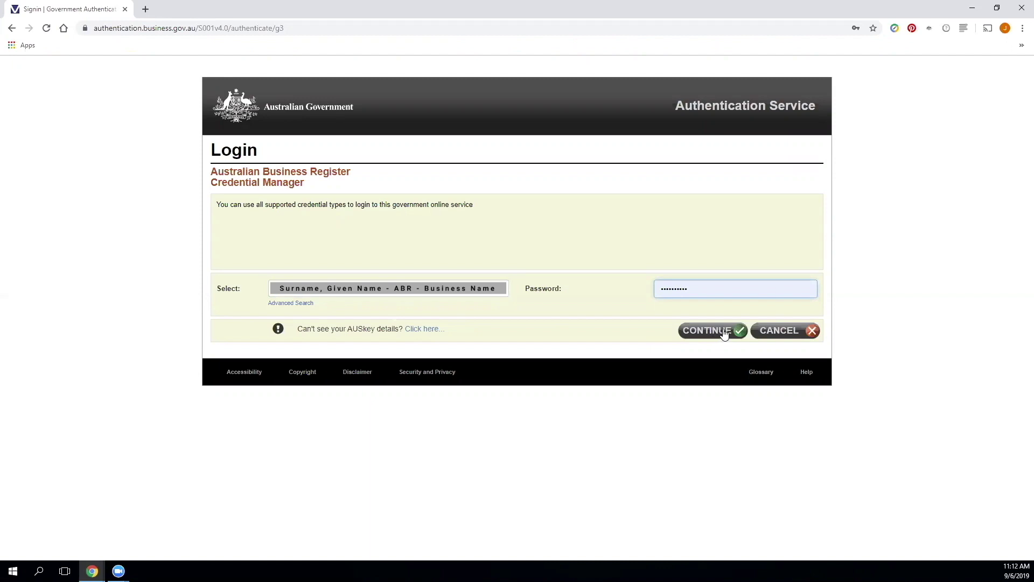
left_click(725, 331)
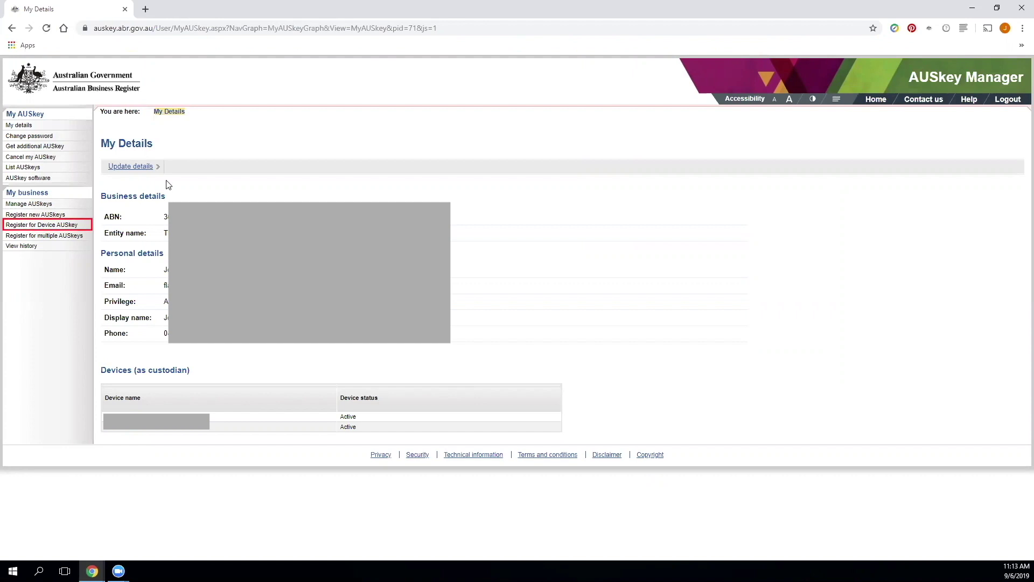
Step: Start registering for a Device AUSkey and submit the device name aXcelerateDevicekey
left_click(42, 227)
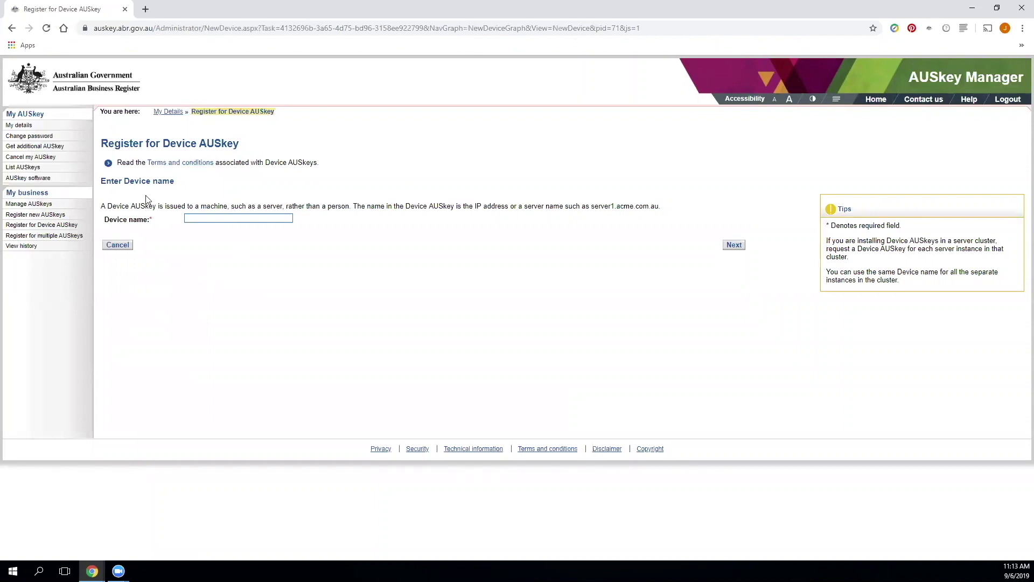
left_click(200, 220)
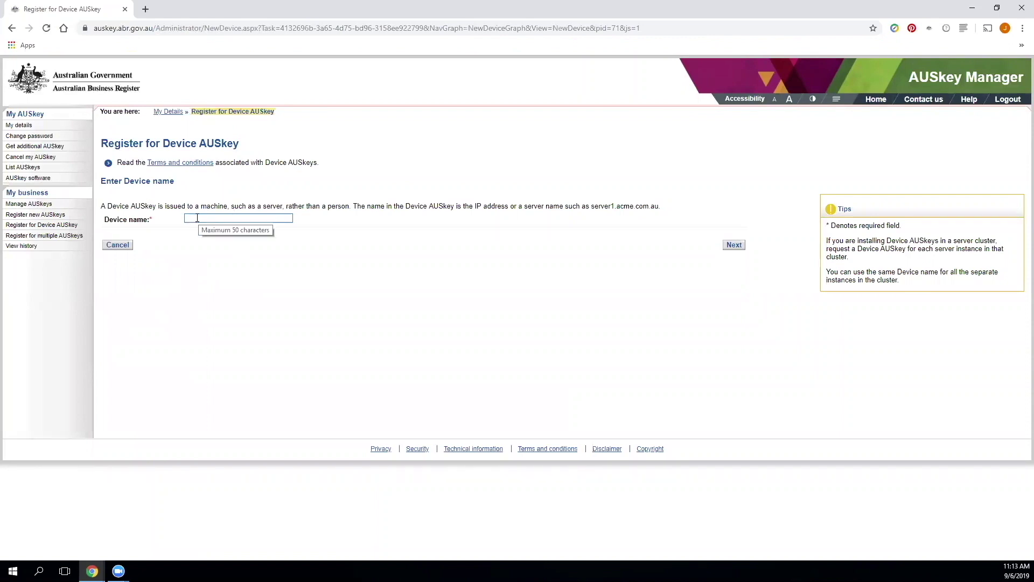
left_click(240, 259)
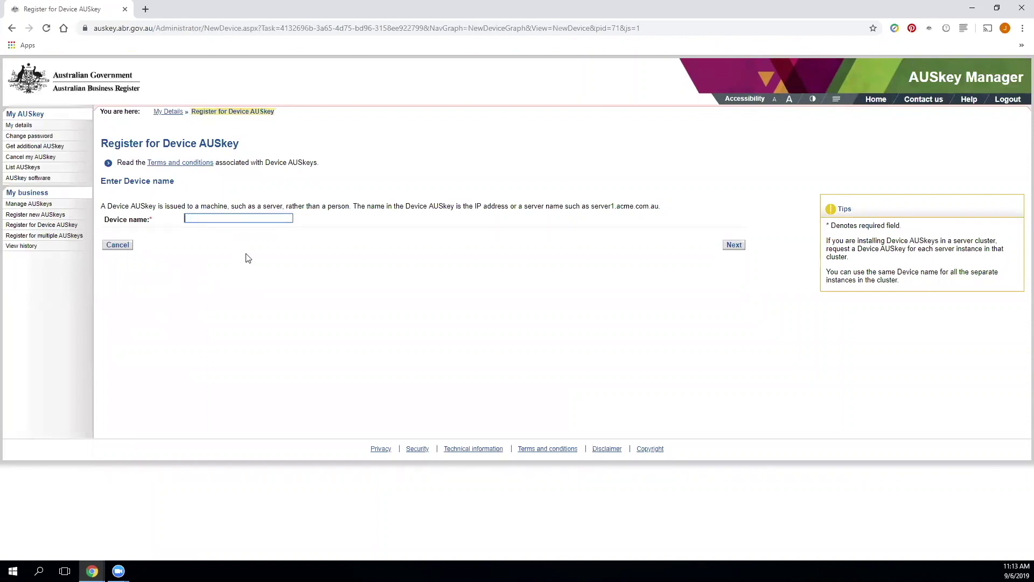
type("aXcelerateDevicekey")
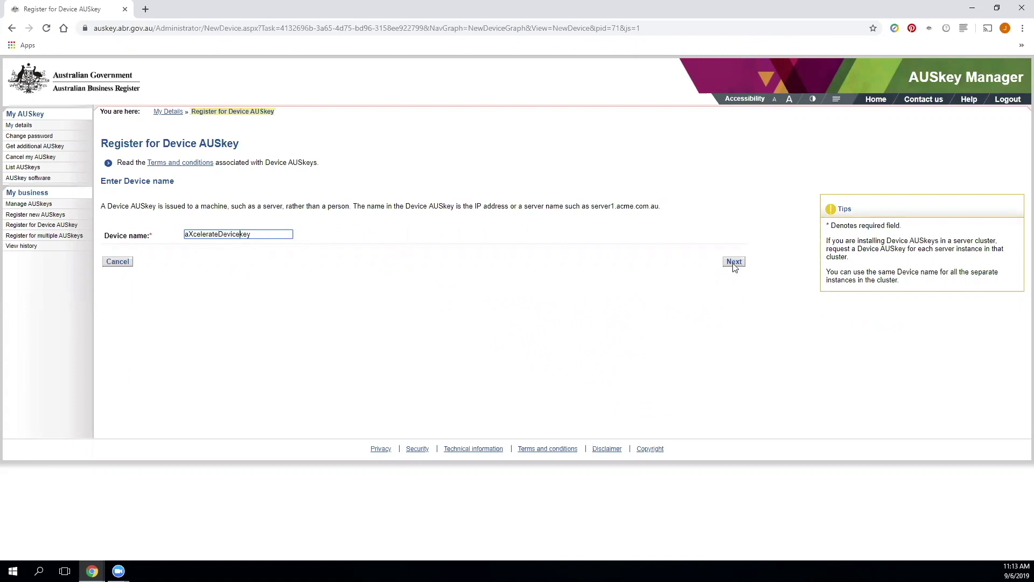
left_click(734, 262)
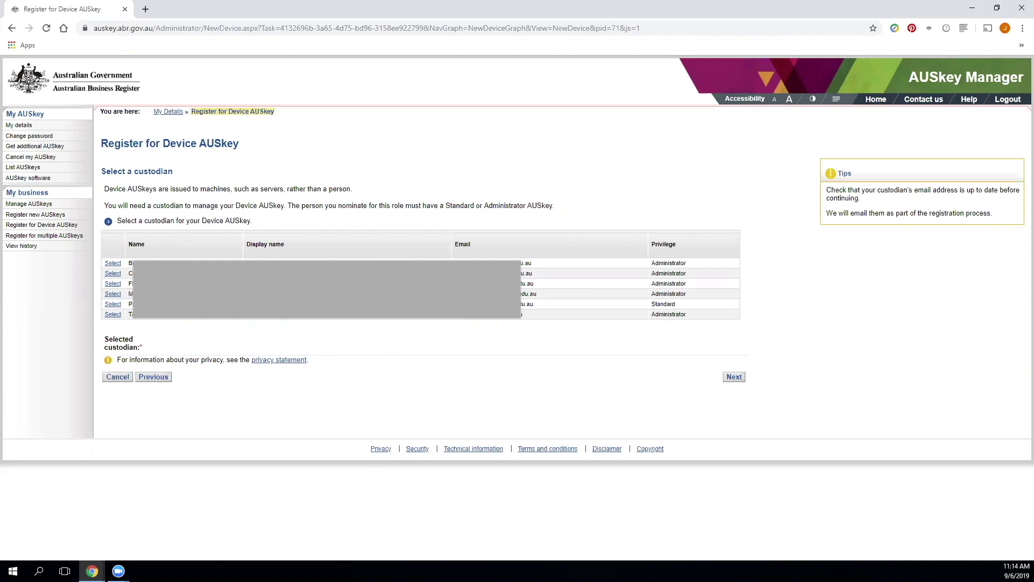
Step: Nominate the third listed person as the Device AUSkey's custodian and submit the application with its declaration
left_click(113, 284)
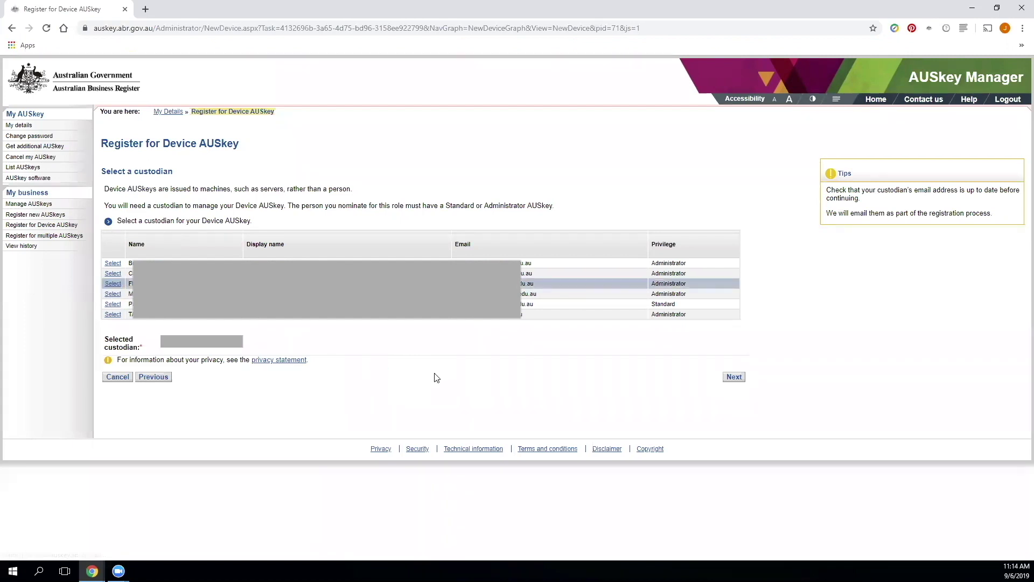
left_click(734, 378)
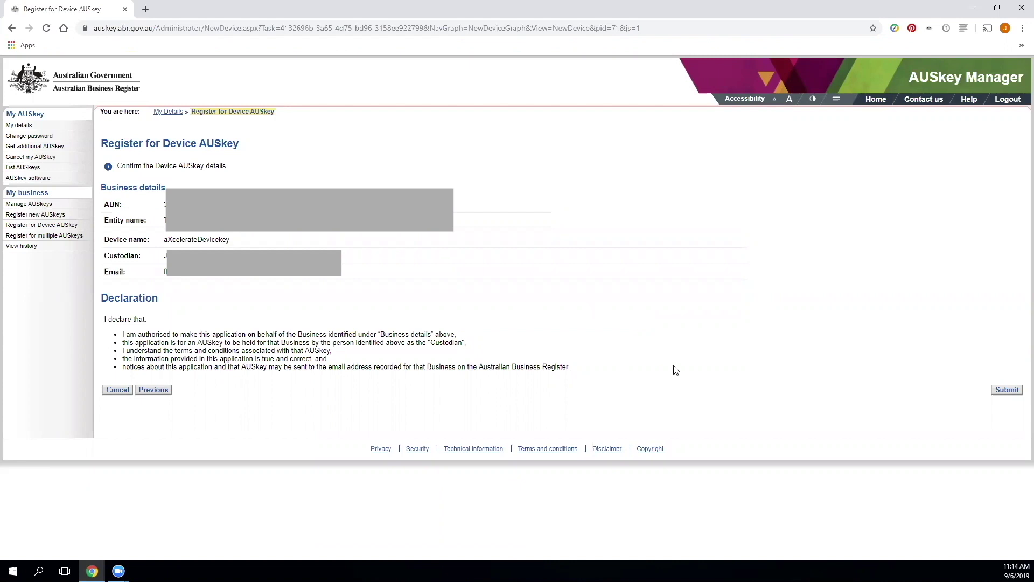
left_click(1006, 392)
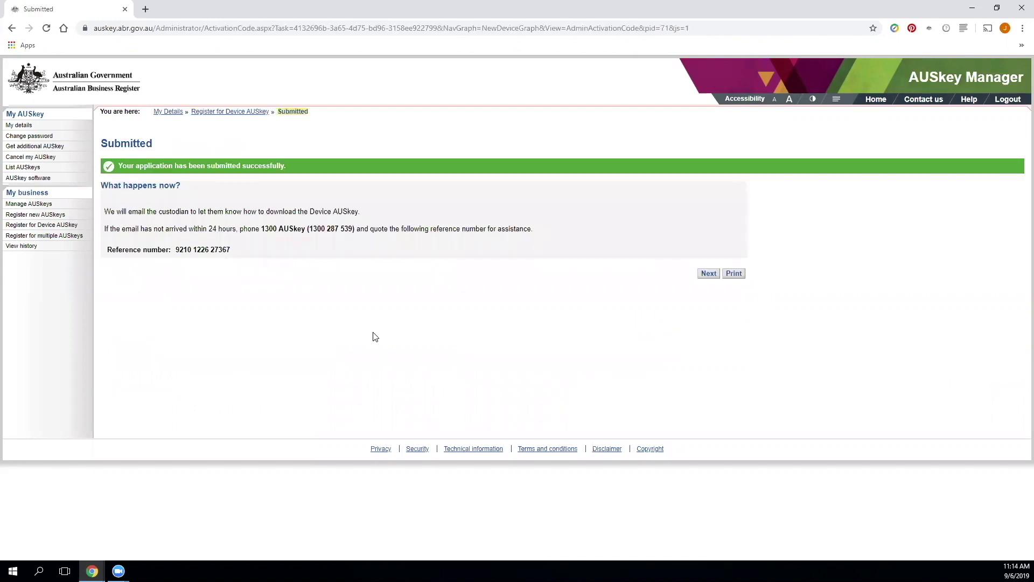
left_click(709, 273)
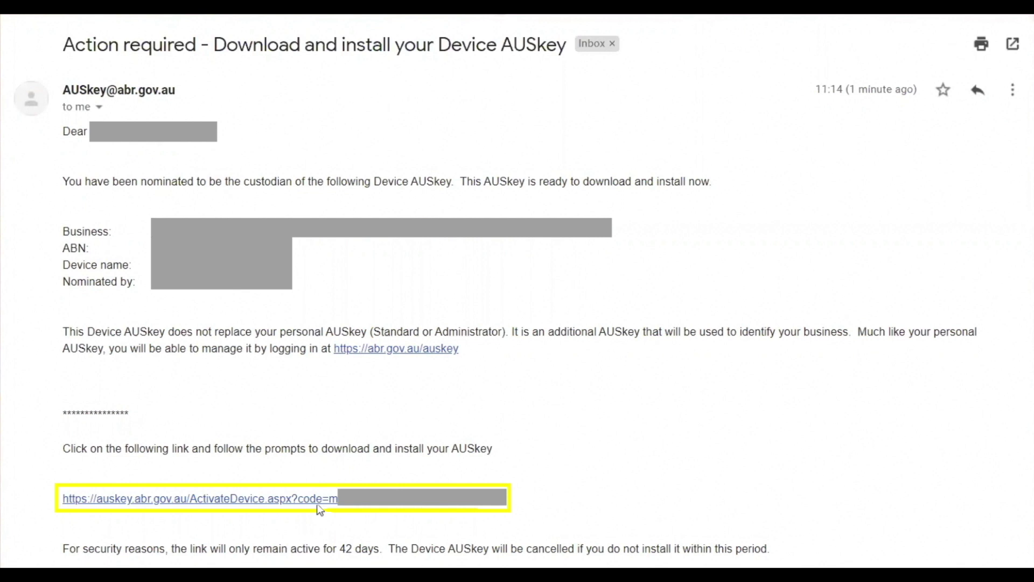
Step: Open the activation link in the Device AUSkey email and submit the displayed captcha code
left_click(318, 499)
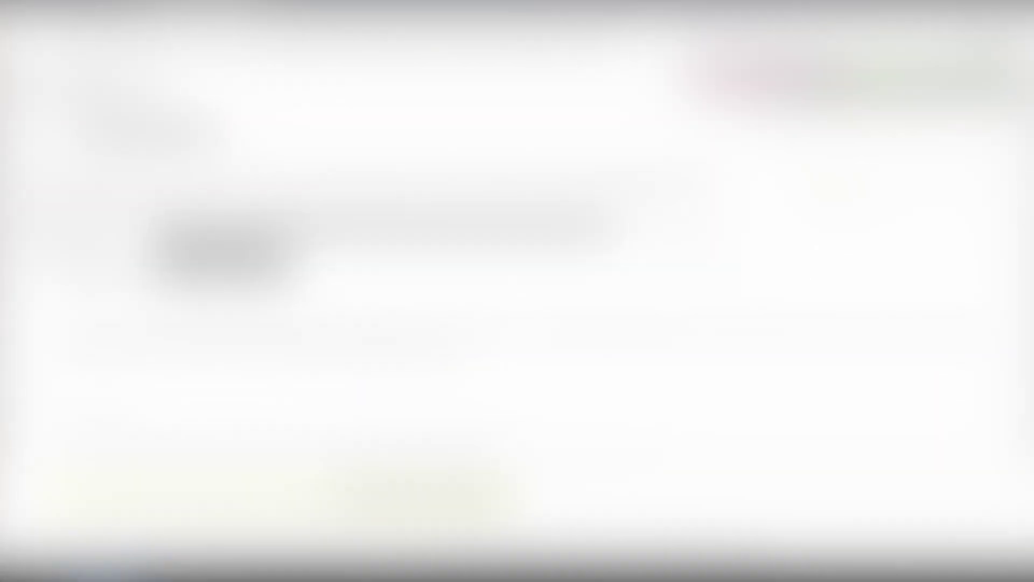
left_click(111, 244)
type("9N8XD")
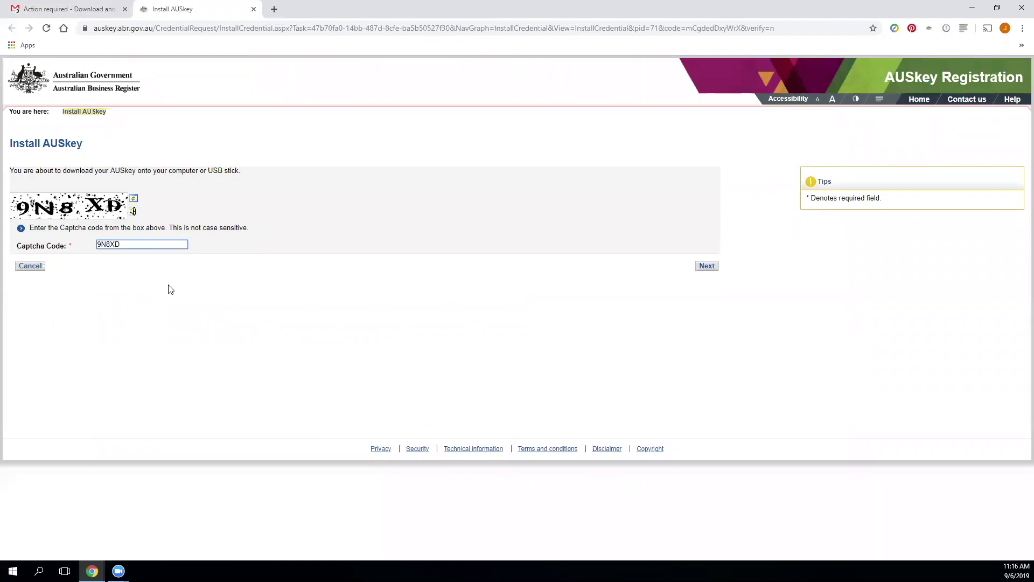
left_click(706, 266)
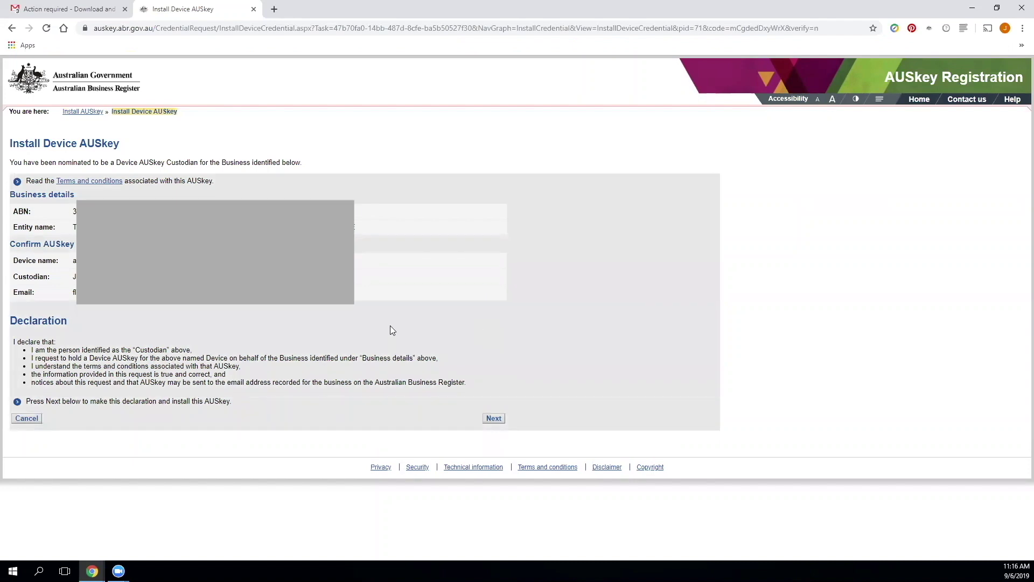
Step: Accept the custodian declaration and choose a custom install location for the keystore file in the AppData/Roaming/AUSkey folder
left_click(493, 420)
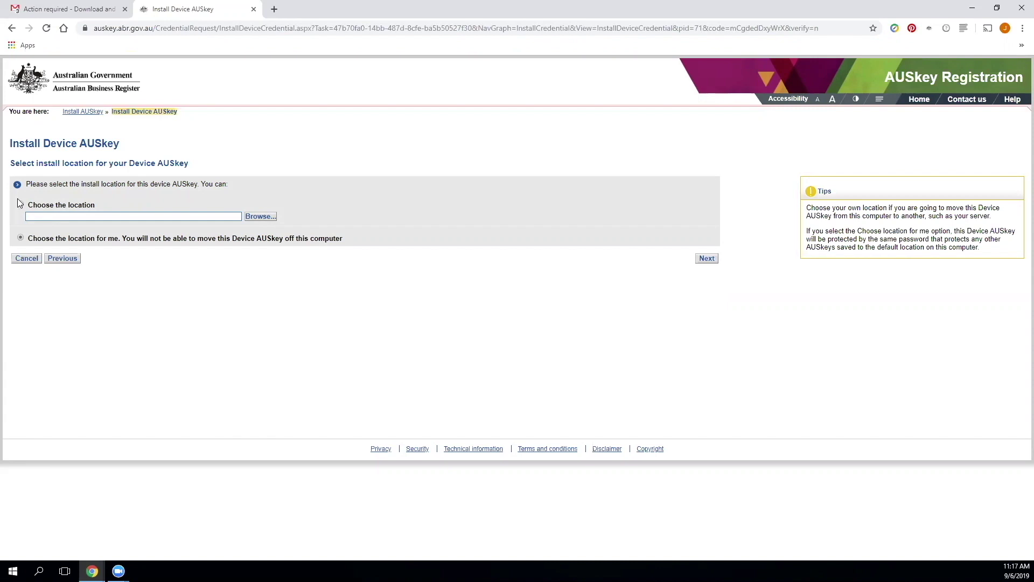
left_click(20, 203)
left_click(259, 216)
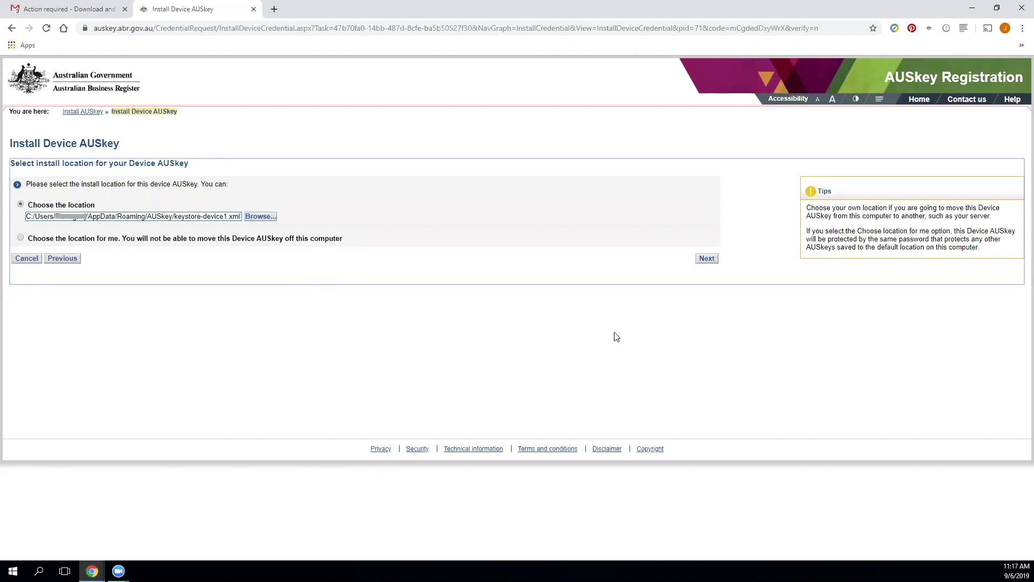
left_click(707, 259)
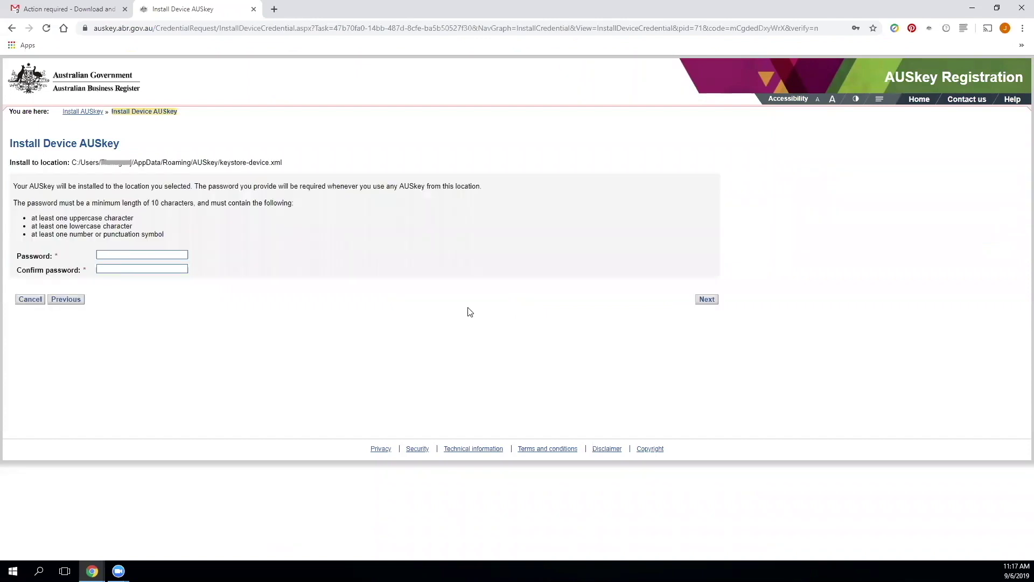
Step: Enter and confirm a password for the Device AUSkey, and install it
left_click(110, 256)
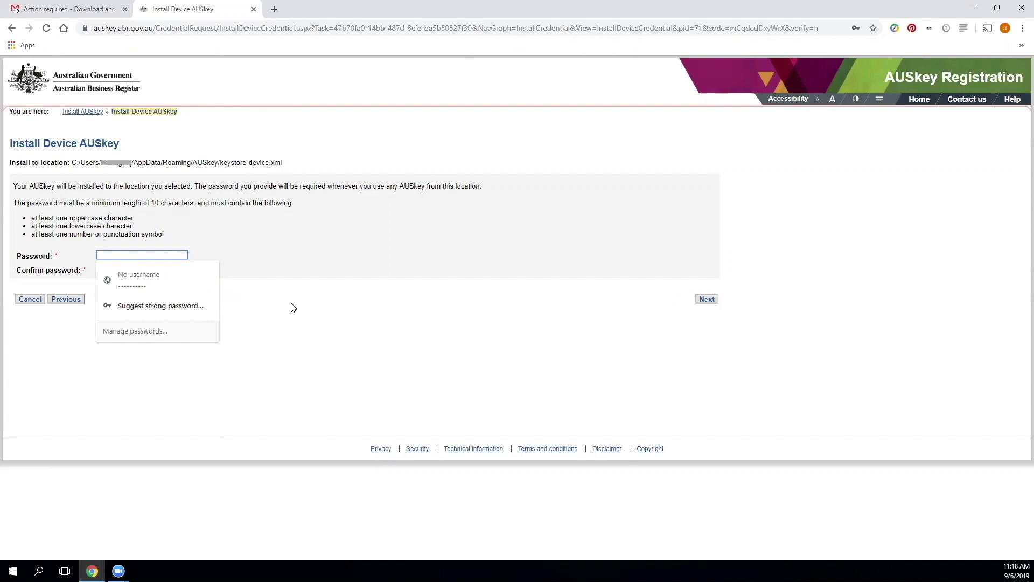
type("••••••")
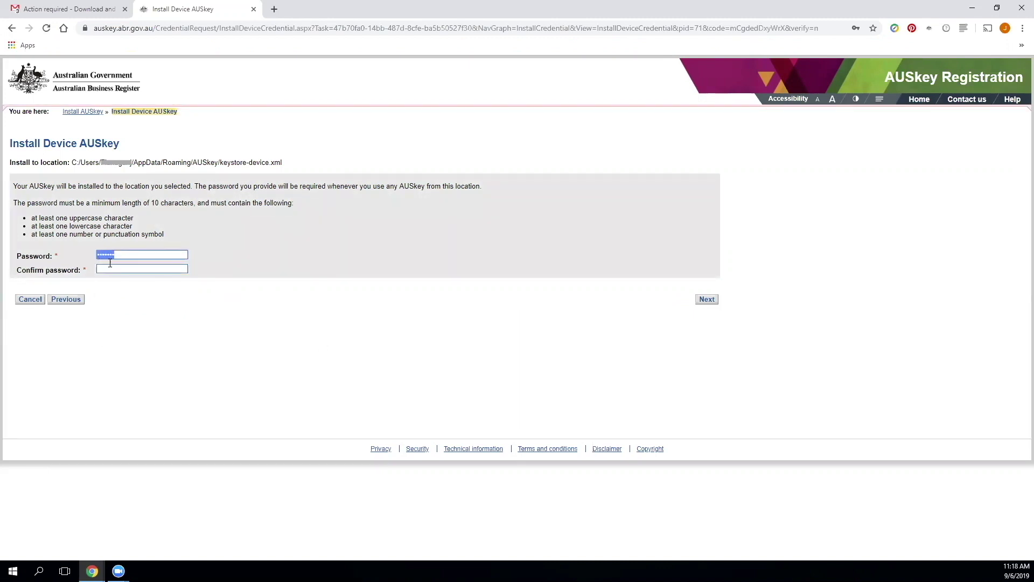
left_click(156, 268)
type("••••")
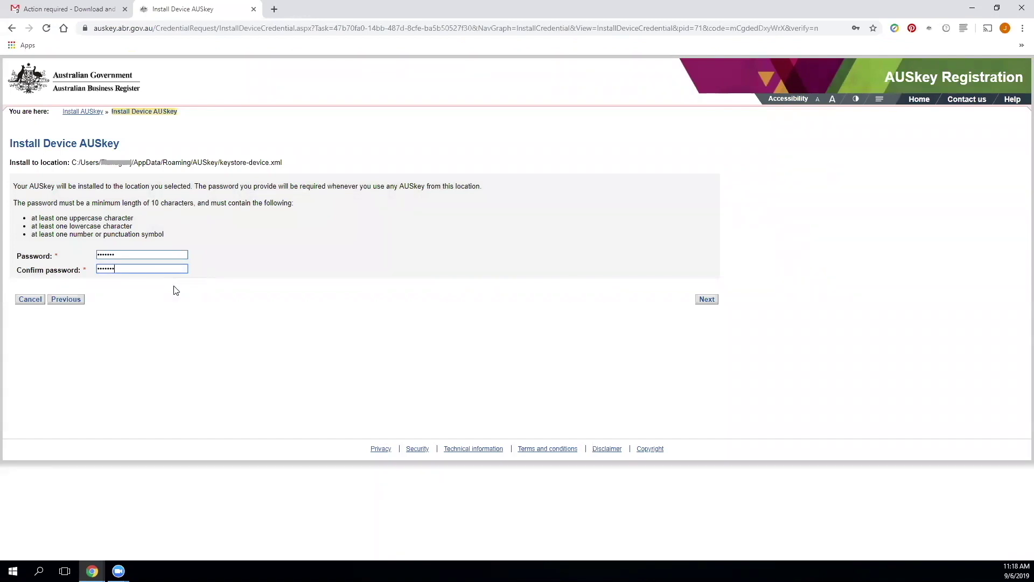
left_click(708, 299)
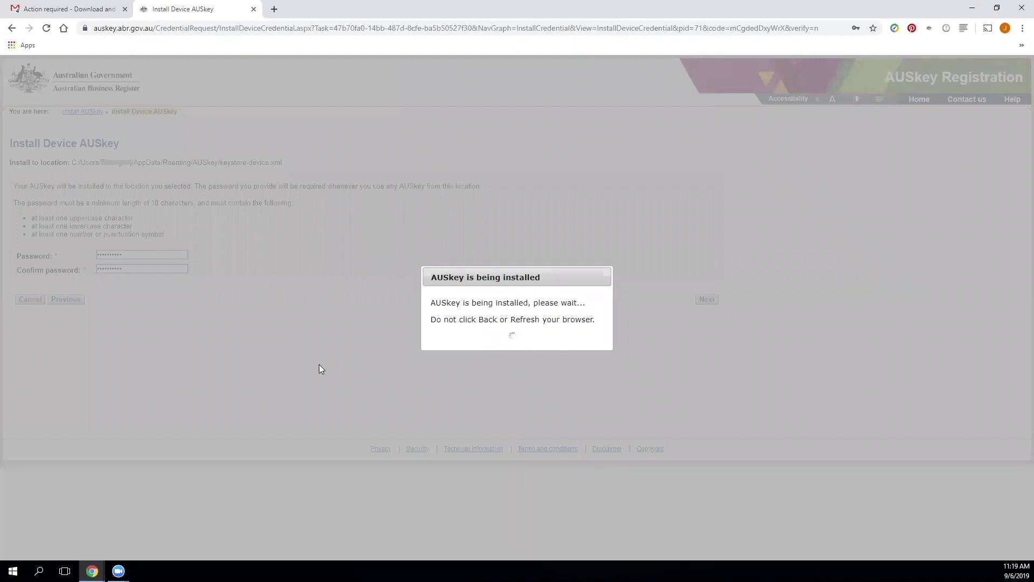
Step: Find the %appdata% folder through Windows search and open its AUSkey subfolder
key("super")
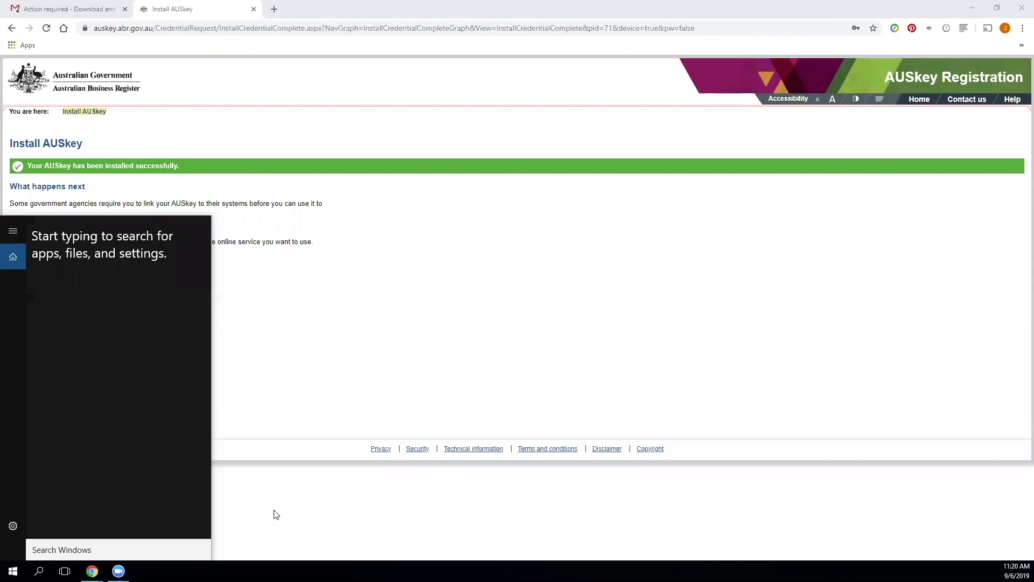
type("%appdata%")
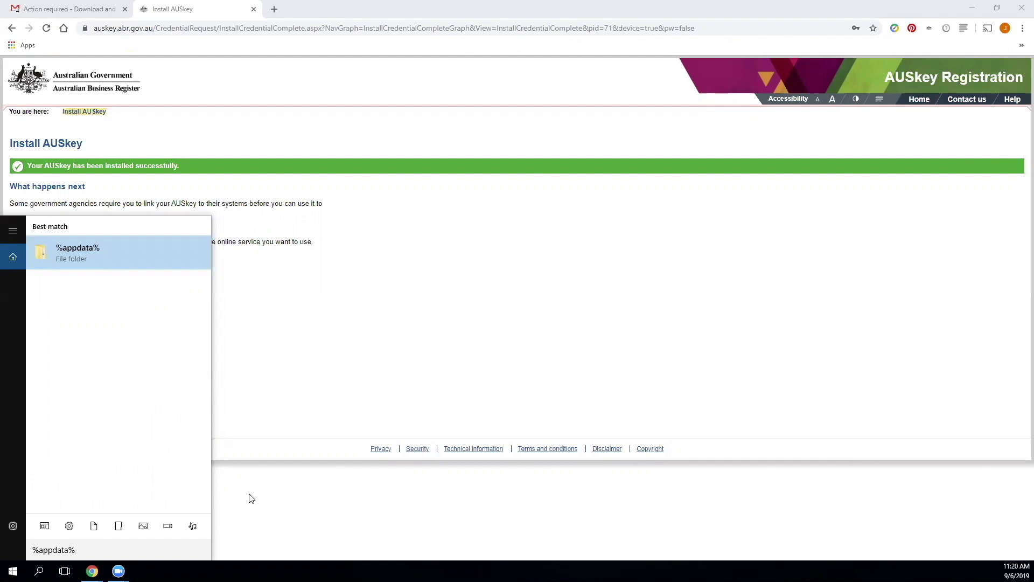
left_click(69, 259)
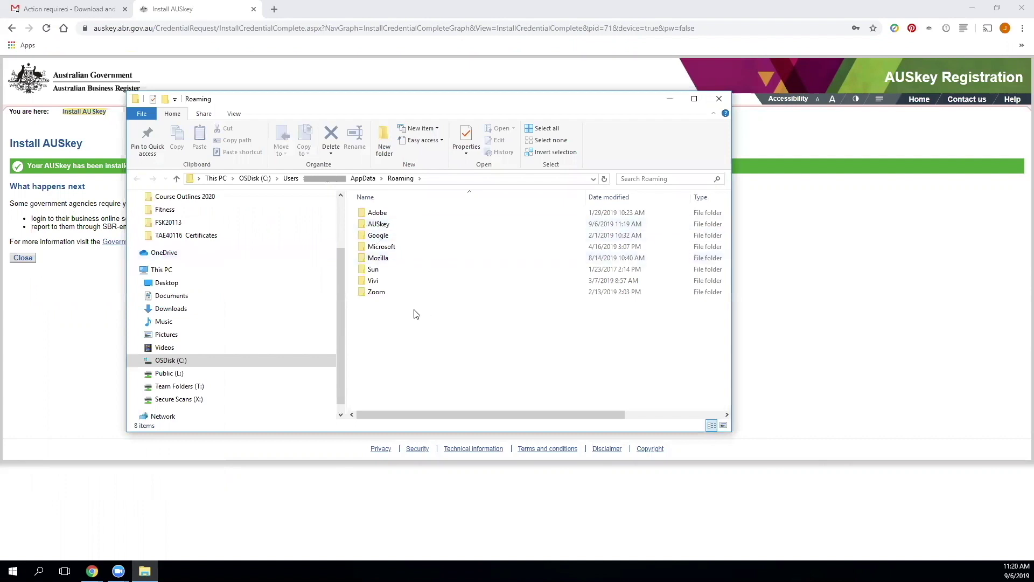
double_click(377, 224)
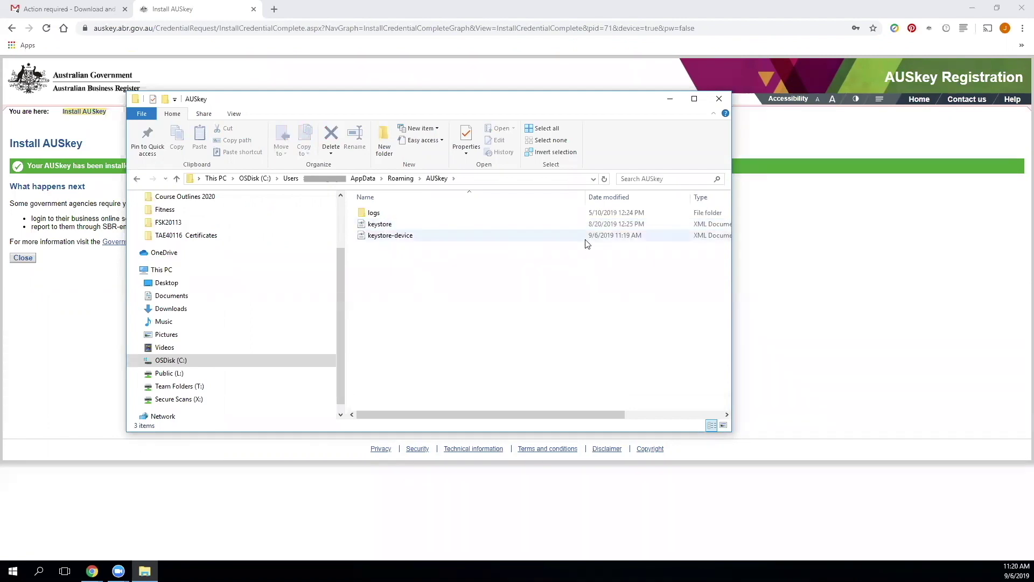
Step: Open the keystore-device XML file in Notepad and search its text for "credentialtype"
left_click(476, 235)
right_click(476, 235)
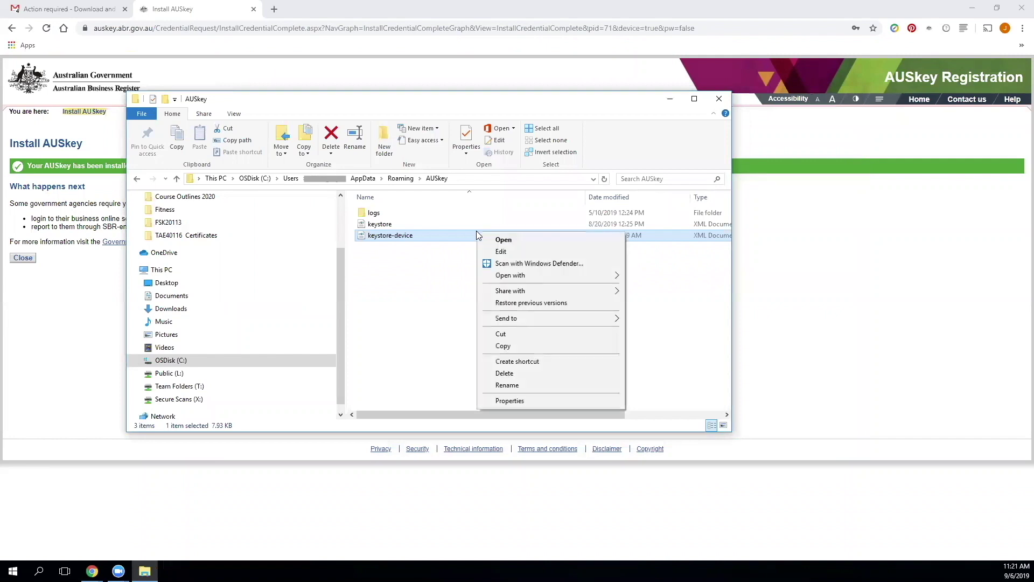
mouse_move(504, 276)
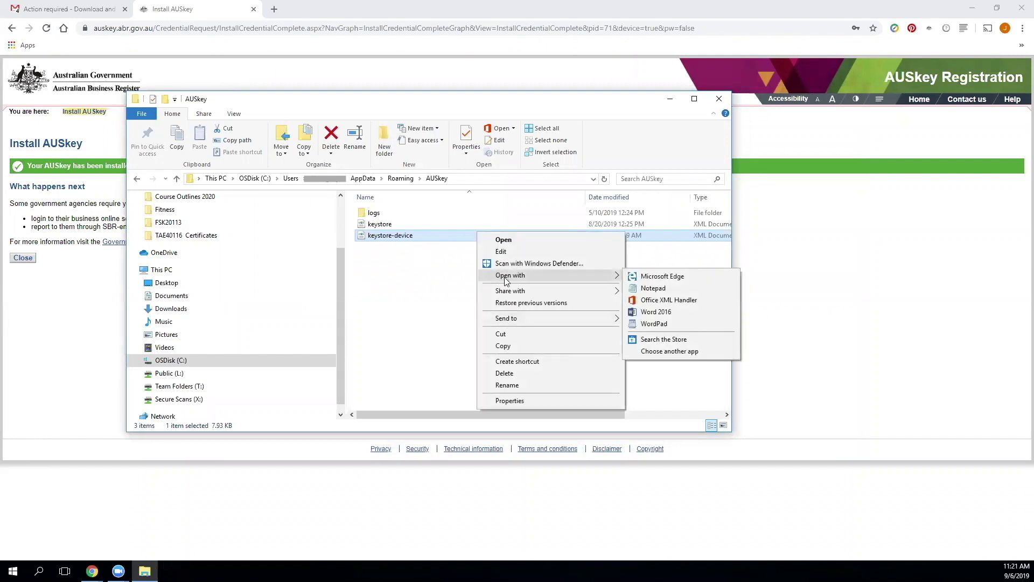
left_click(653, 289)
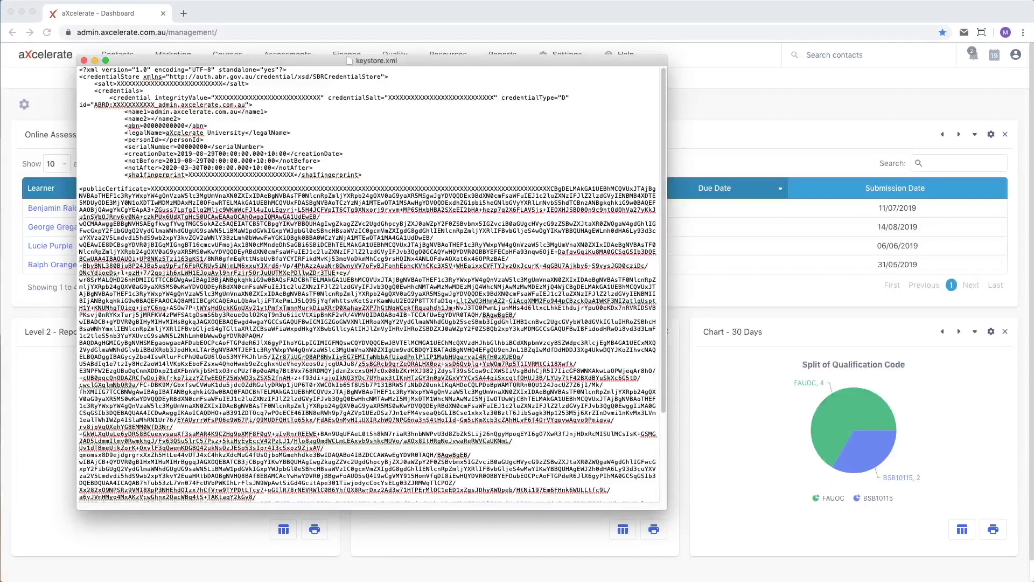
key("super+f")
type("credentialtype")
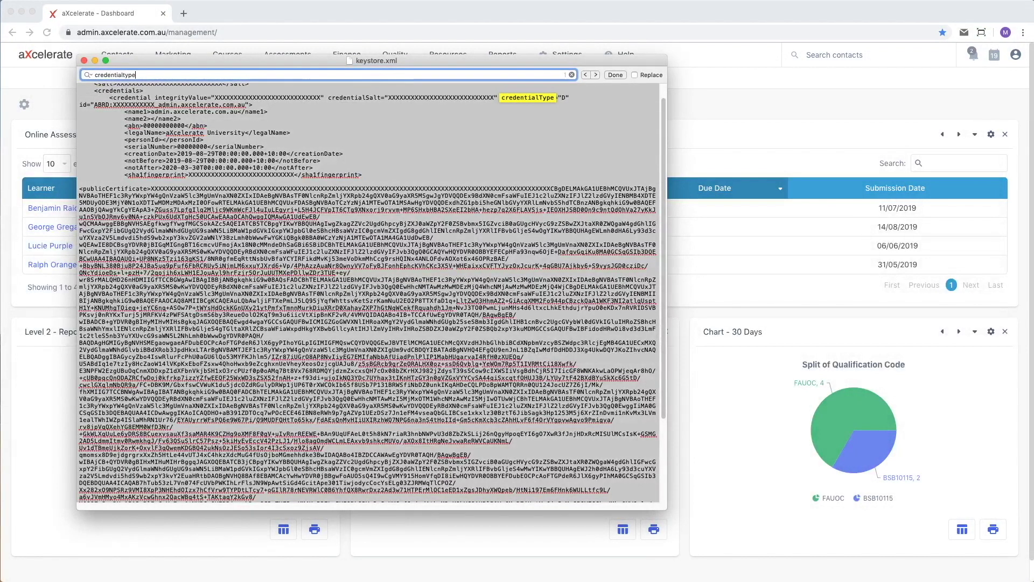
Step: Highlight the credentialType="D" attribute in the keystore file to check the credential type
left_click(500, 98)
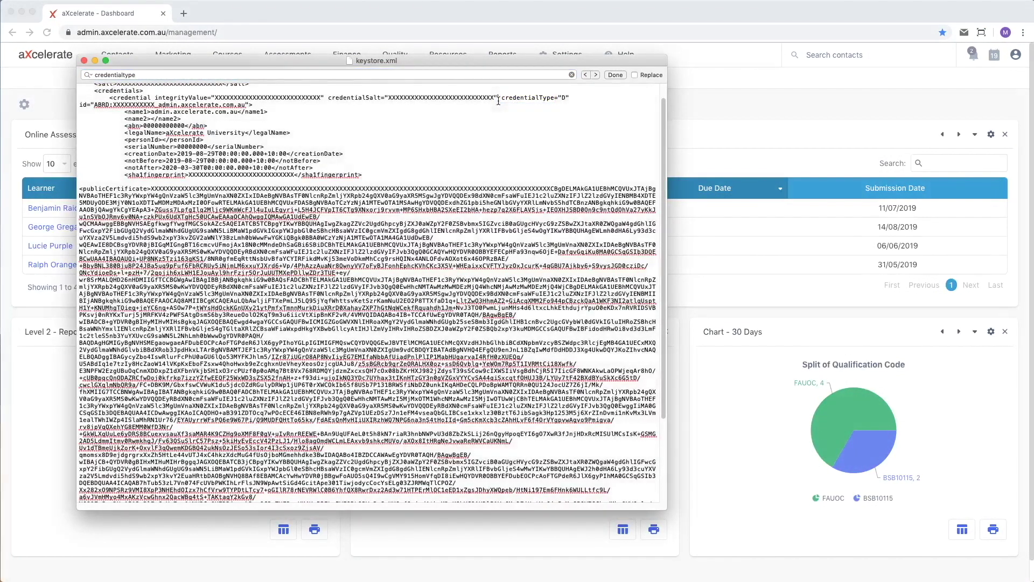
left_click_drag(501, 97, 572, 100)
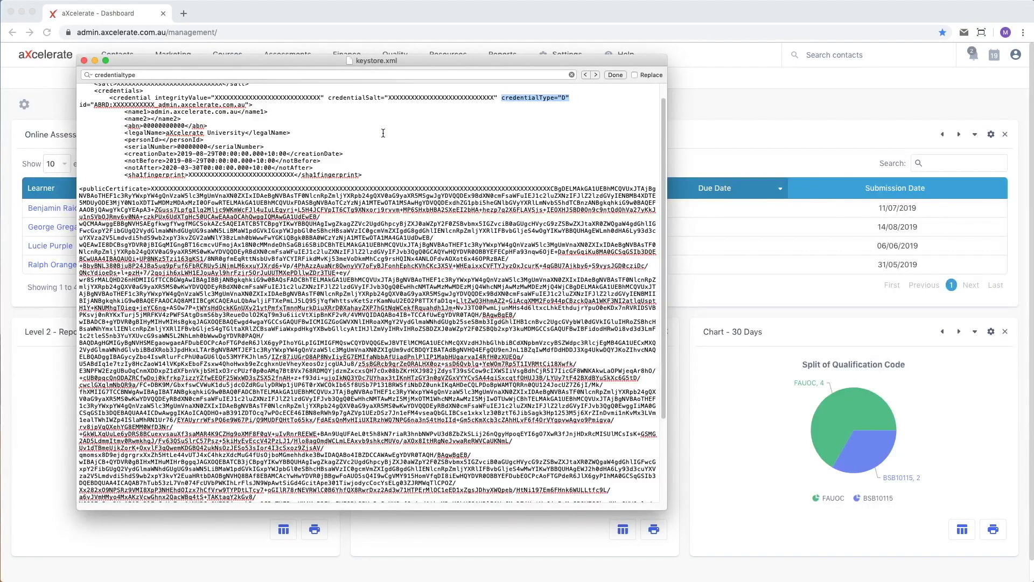
left_click(320, 150)
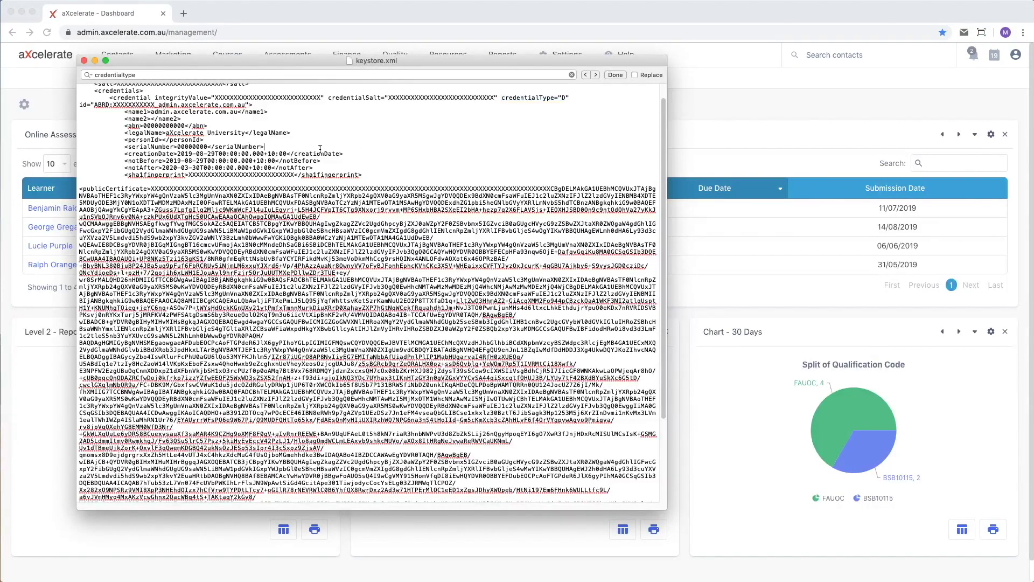
Step: Search the keystore file for "notbefore" and highlight the notBefore line to check its date
key("super+f")
type("notbefore")
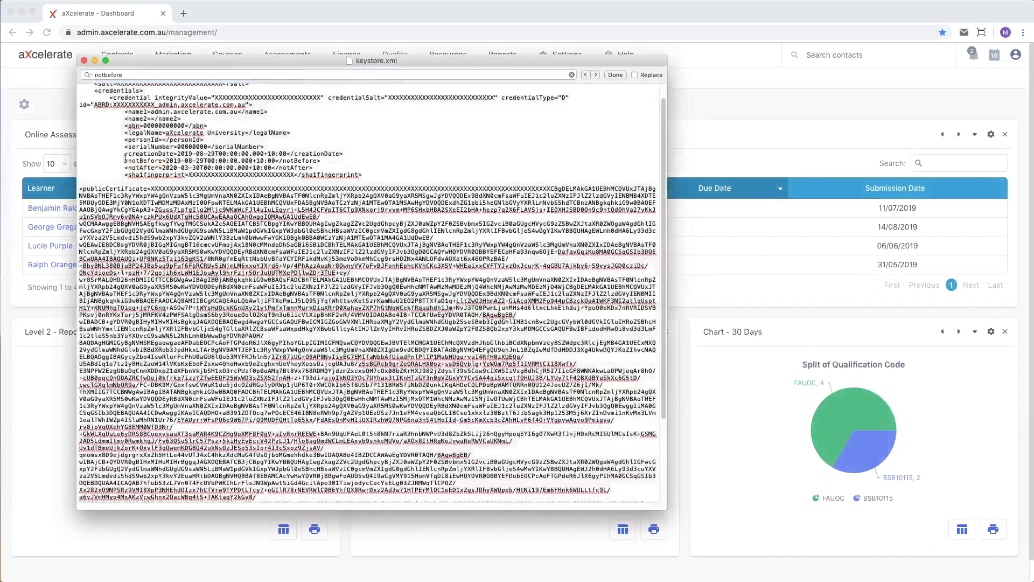
left_click_drag(124, 160, 337, 161)
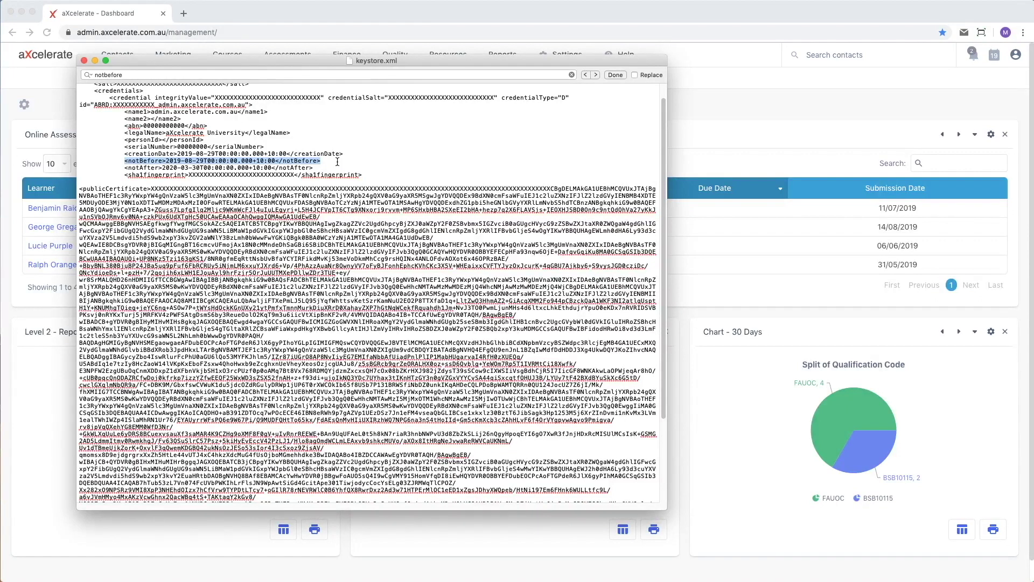
left_click(337, 161)
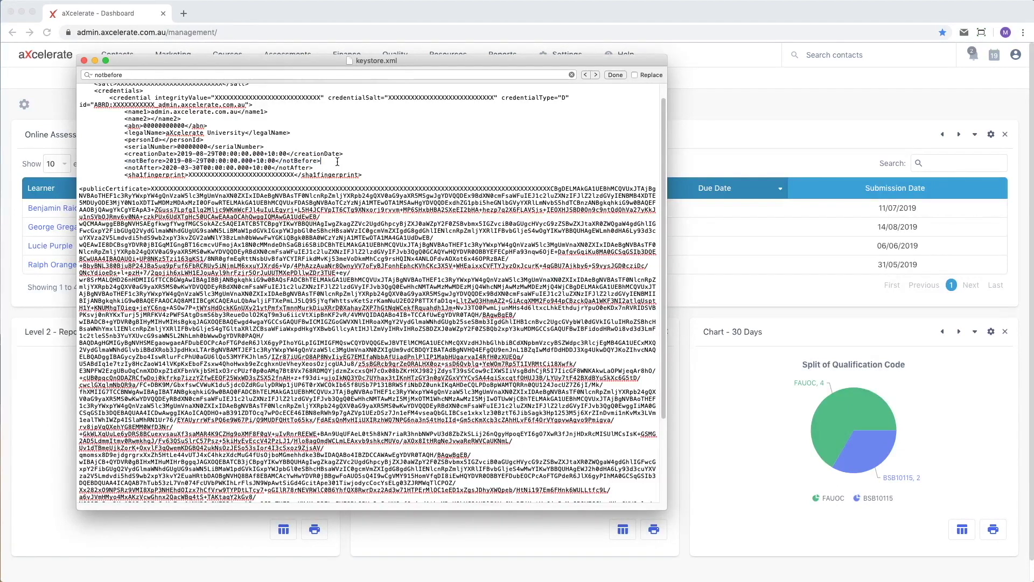
Step: Copy the keystore file's entire text, switch to aXcelerate, and open the USI / AUSKey Credentials section of the RTO / VET system settings
key("super+a")
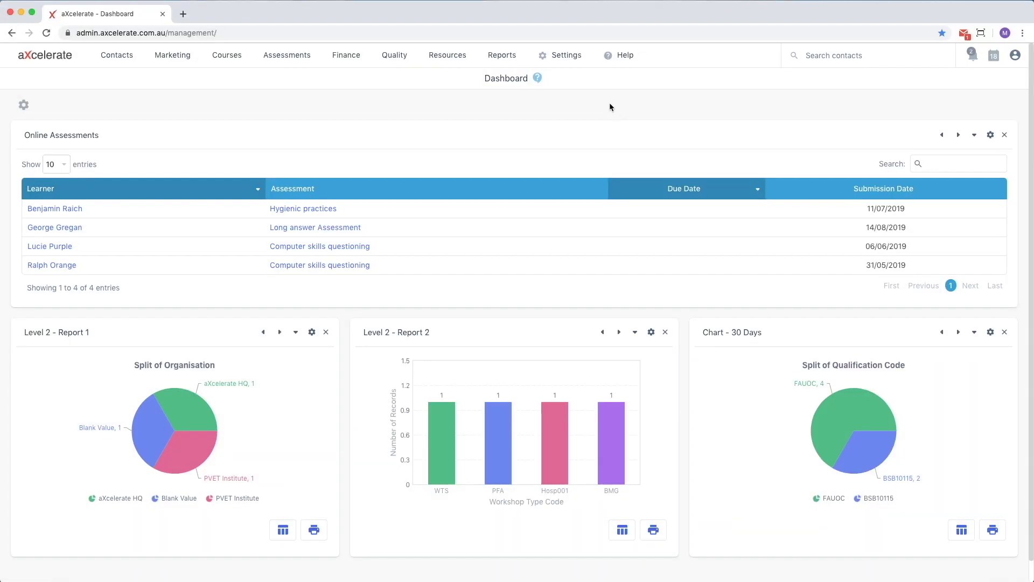
mouse_move(566, 54)
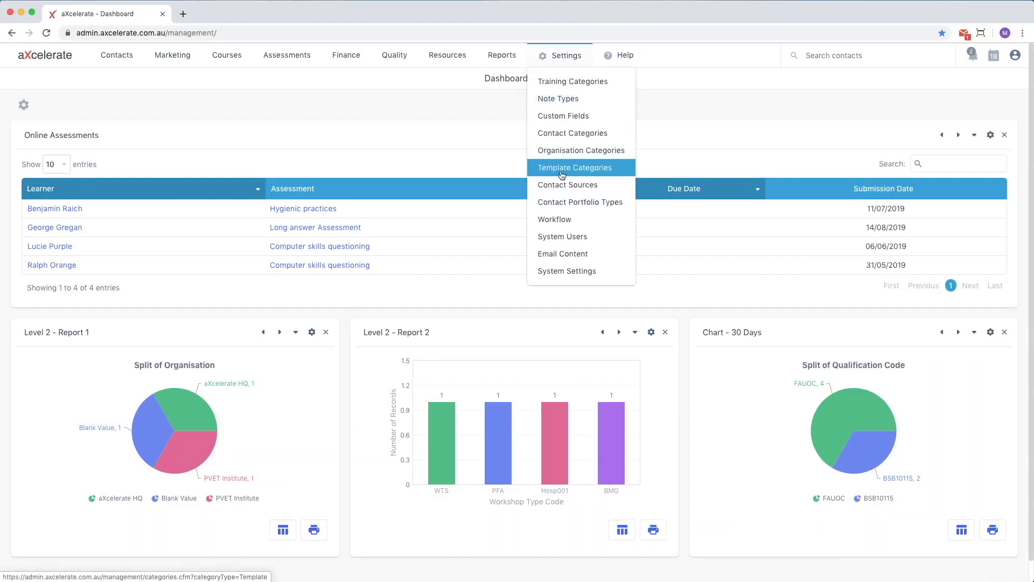
left_click(559, 271)
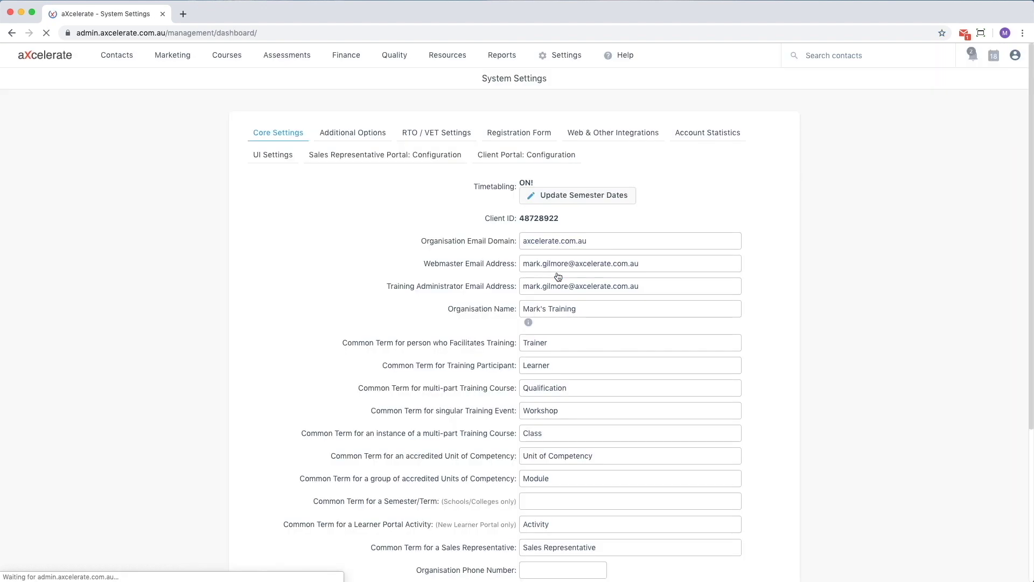
left_click(458, 134)
scroll(458, 133, "down", 8)
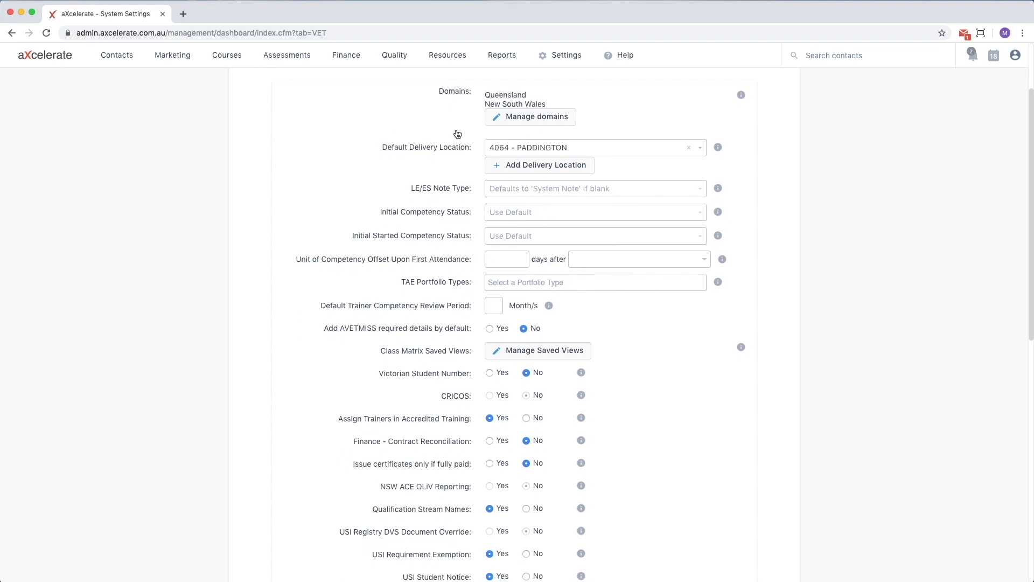
scroll(458, 134, "down", 3)
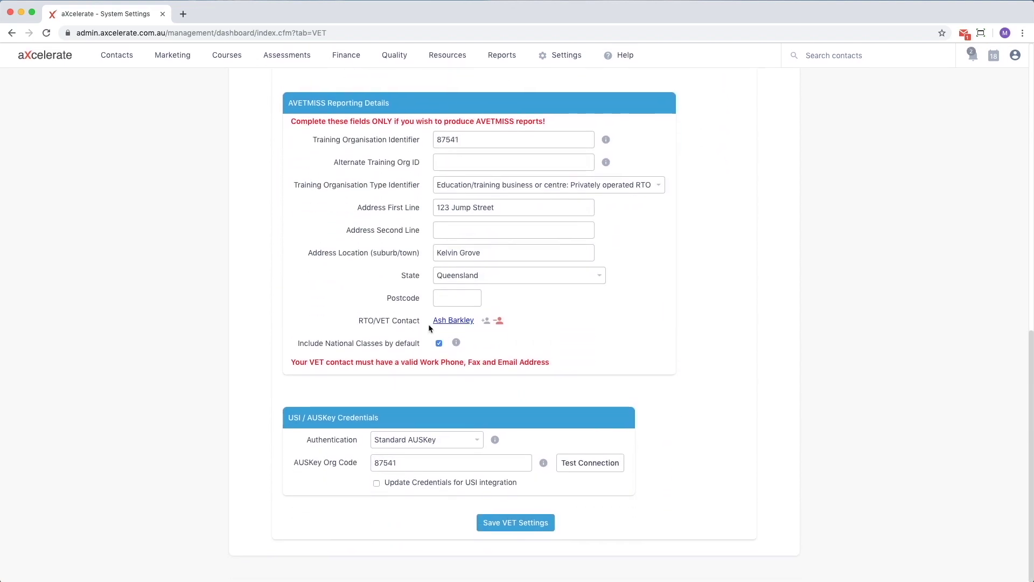
Step: Enable Update Credentials for USI integration, paste the keystore text as the AUSKey Device Key Certificate, and save the VET settings
left_click(435, 483)
left_click(439, 529)
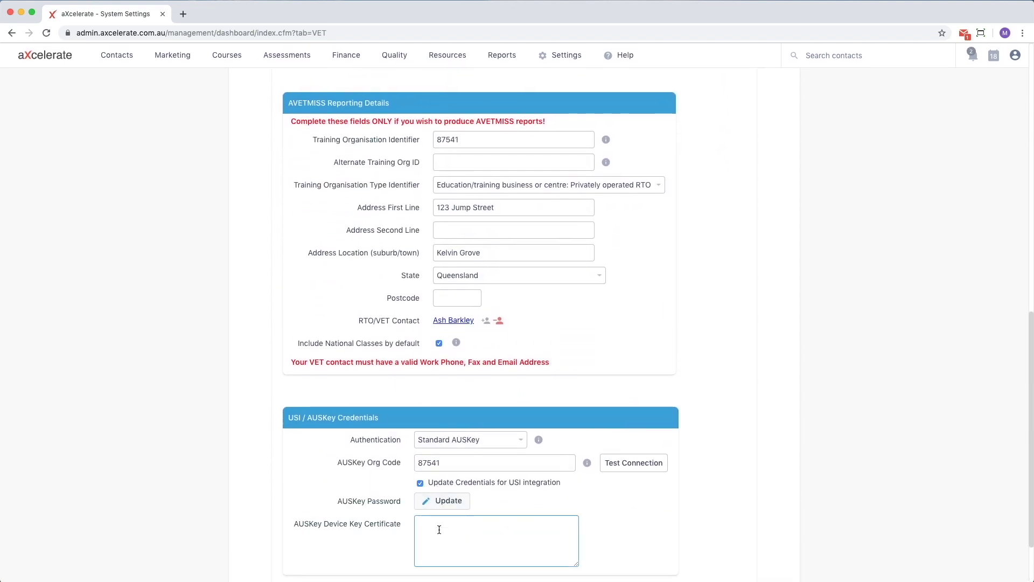
scroll(439, 530, "down", 2)
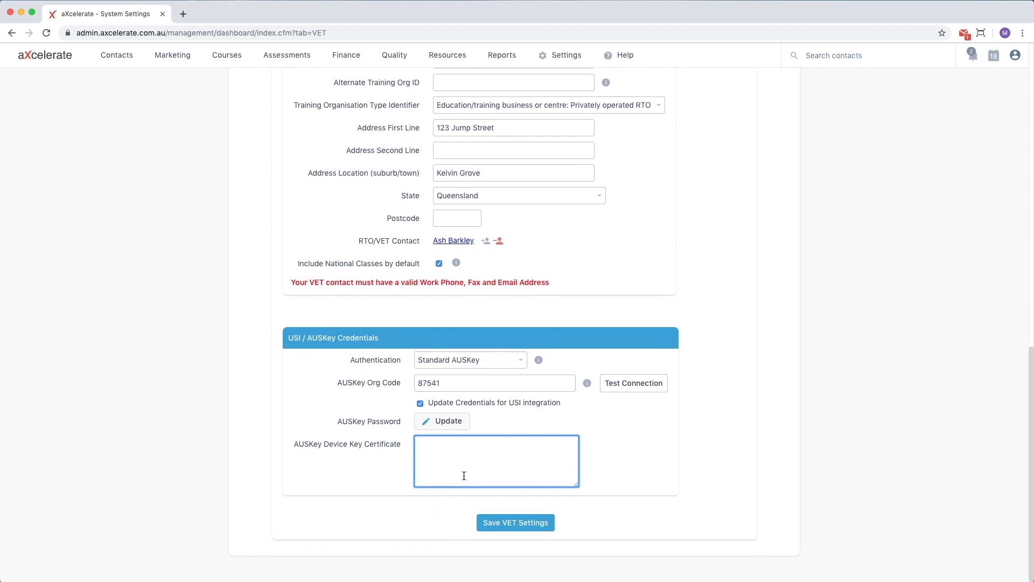
key("super+v")
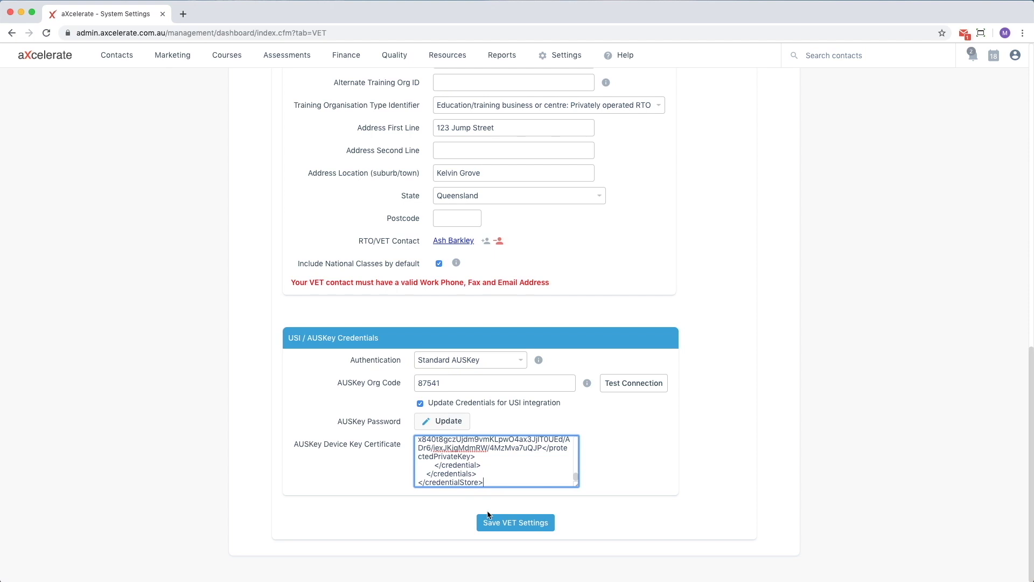
left_click(495, 526)
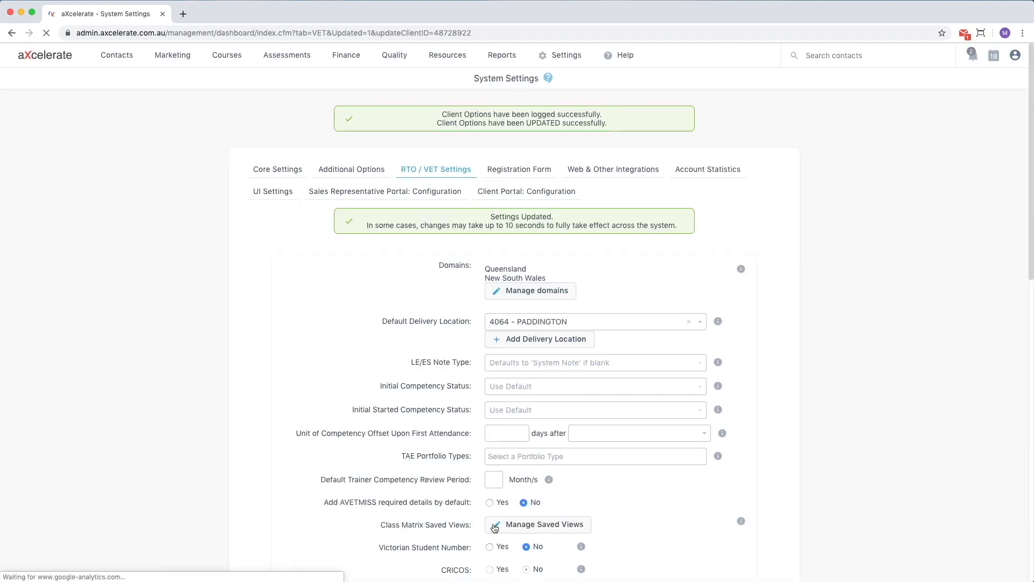
scroll(494, 527, "down", 12)
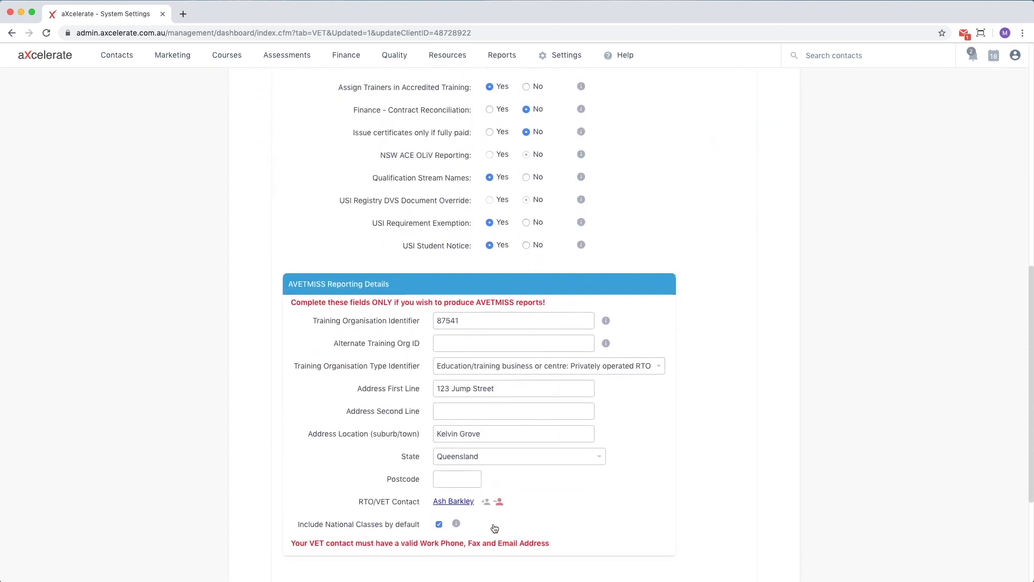